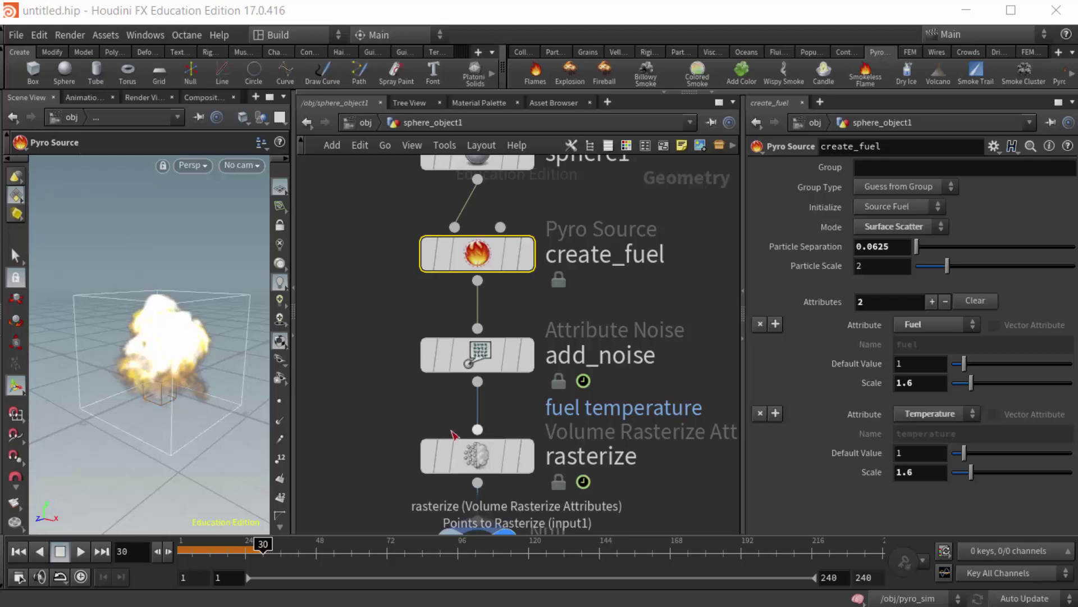
# Step: Review create_fuel's Node Info for its fuel and temperature point attributes, then list Fuel's attribute types
pyautogui.moveTo(444, 258)
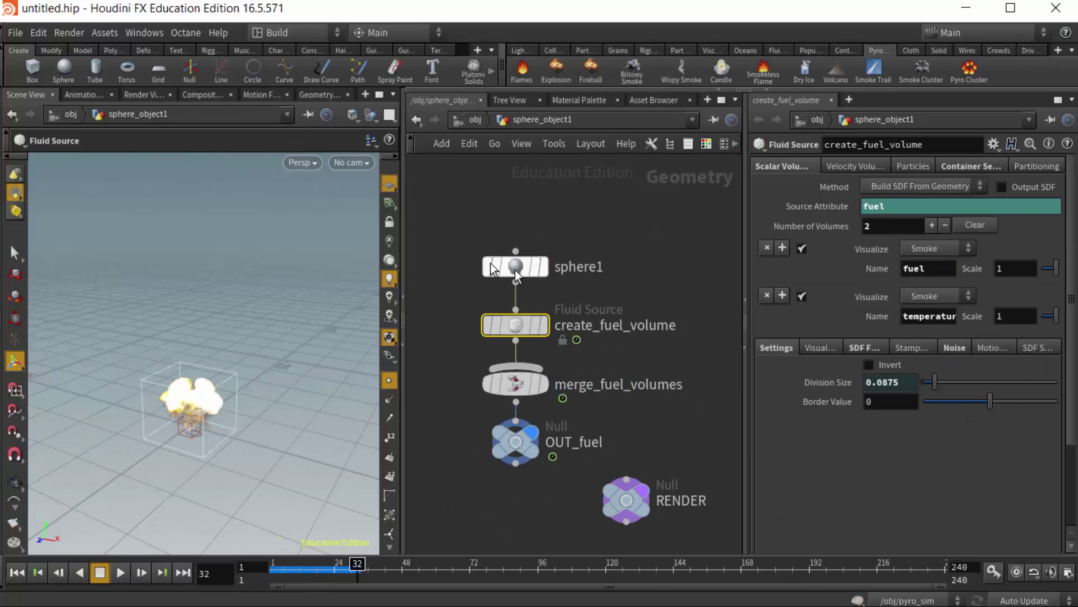
pyautogui.moveTo(517, 324)
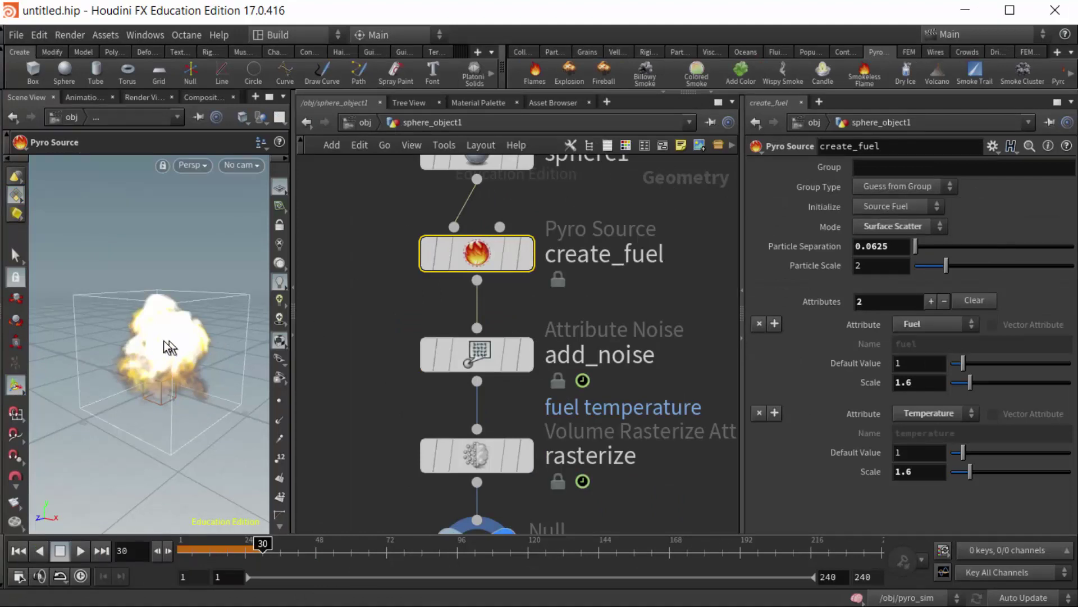
pyautogui.moveTo(508, 255)
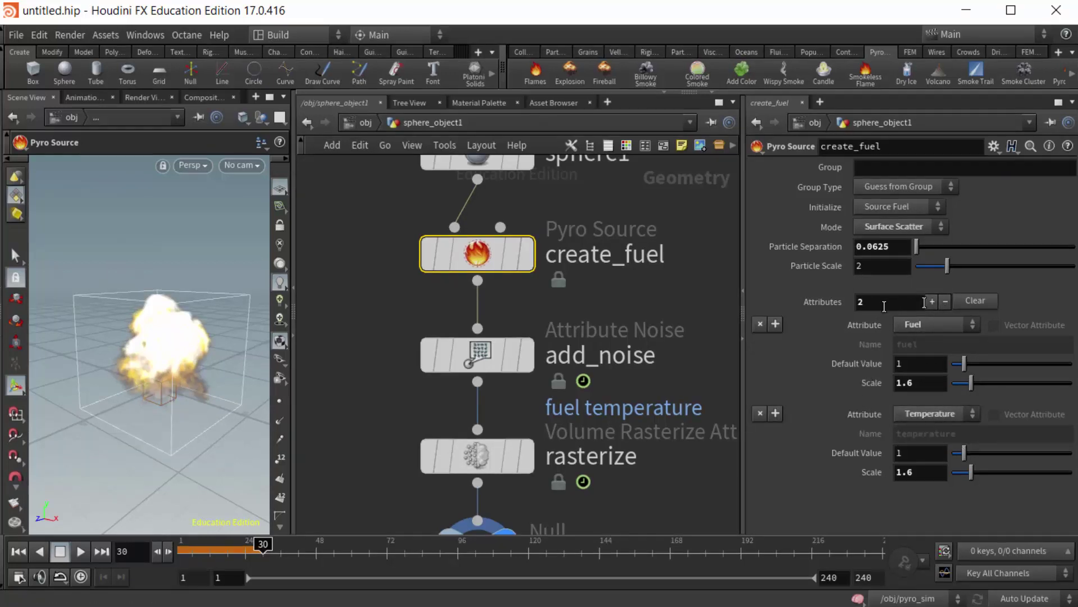
pyautogui.moveTo(418, 250)
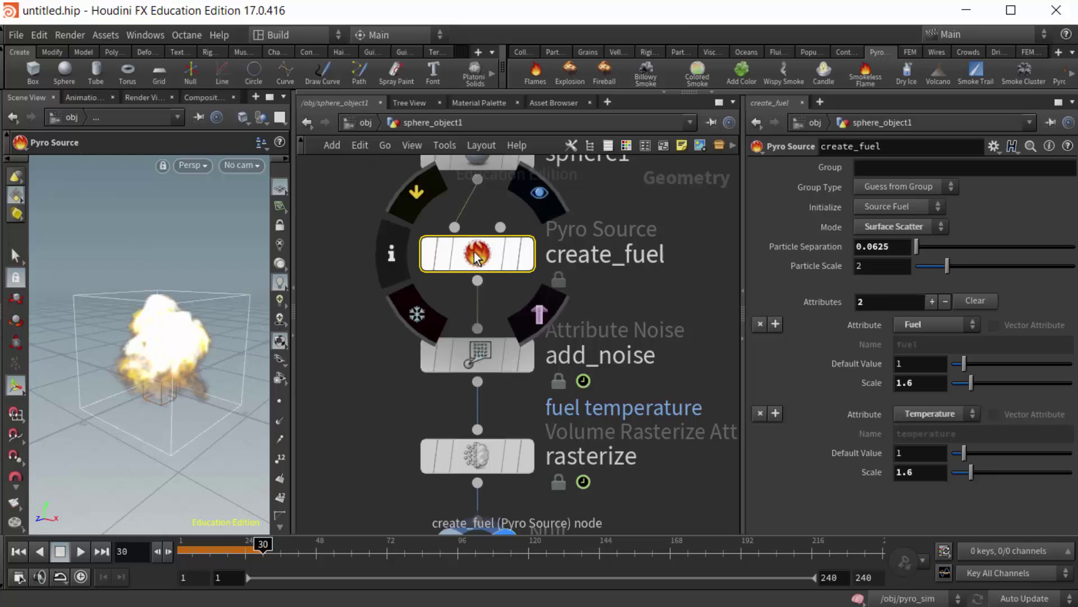
pyautogui.click(389, 254)
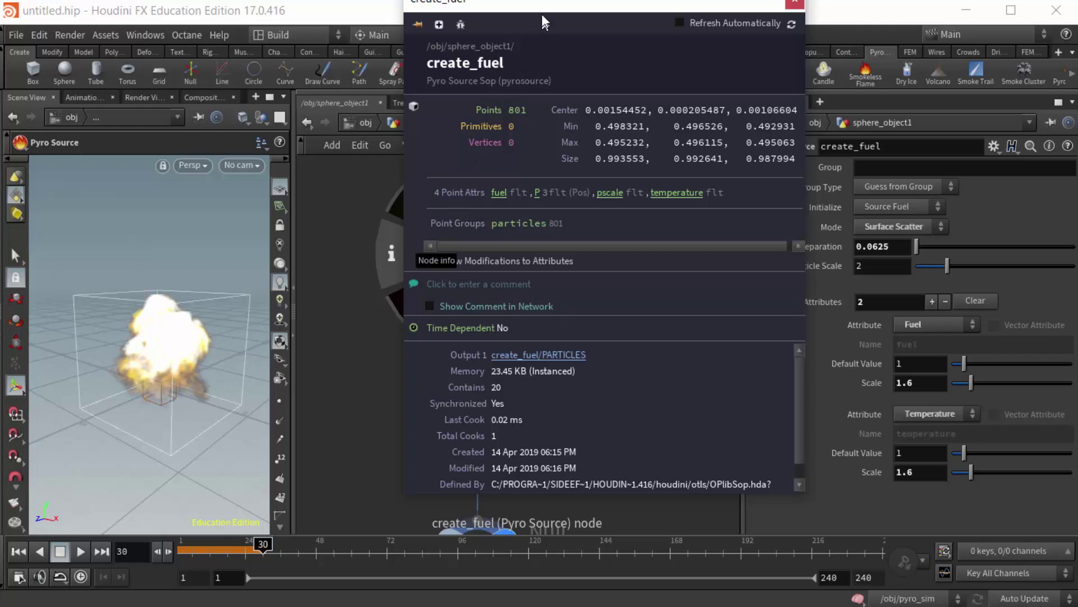
pyautogui.moveTo(548, 12); pyautogui.dragTo(546, 138)
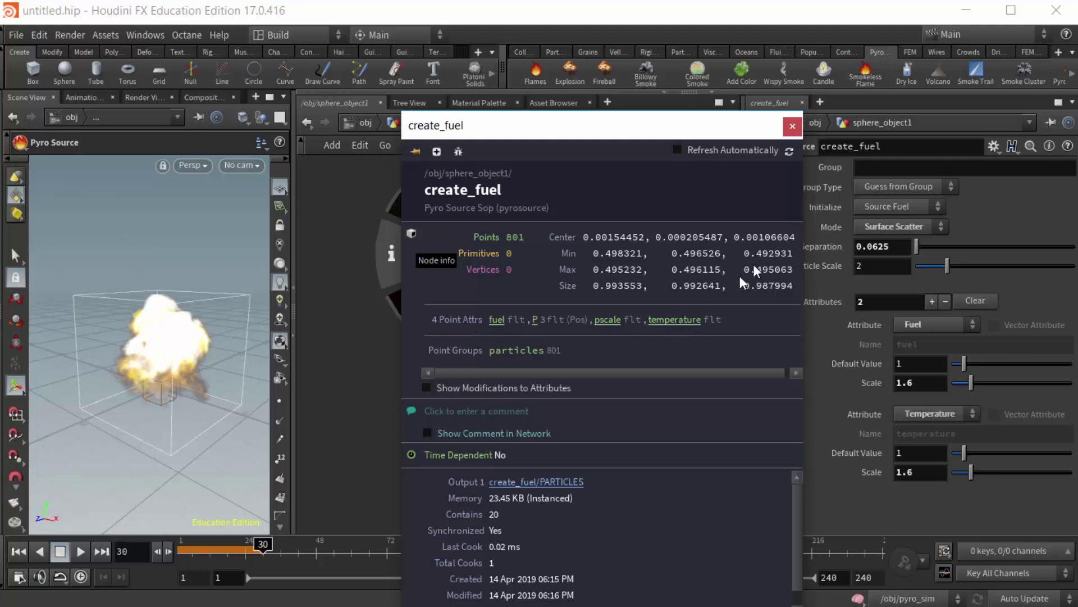
pyautogui.click(792, 126)
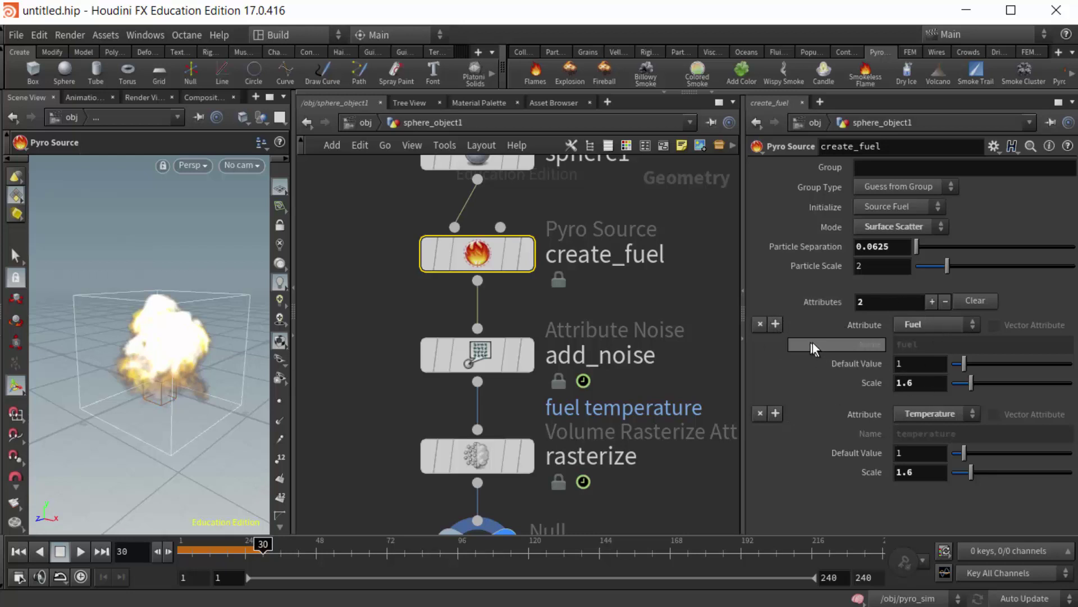
pyautogui.click(929, 325)
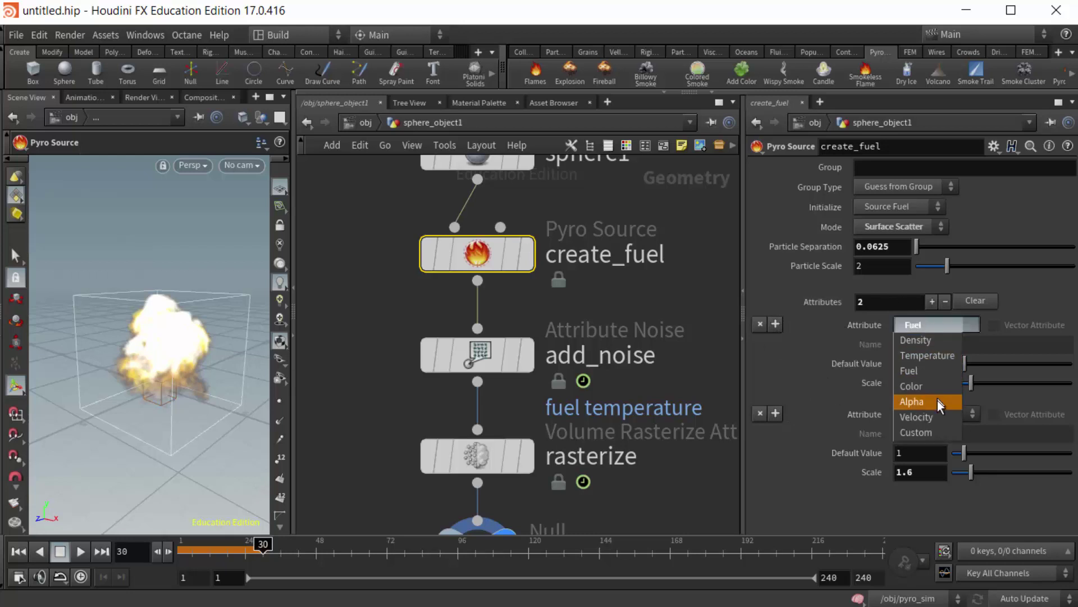
pyautogui.click(804, 360)
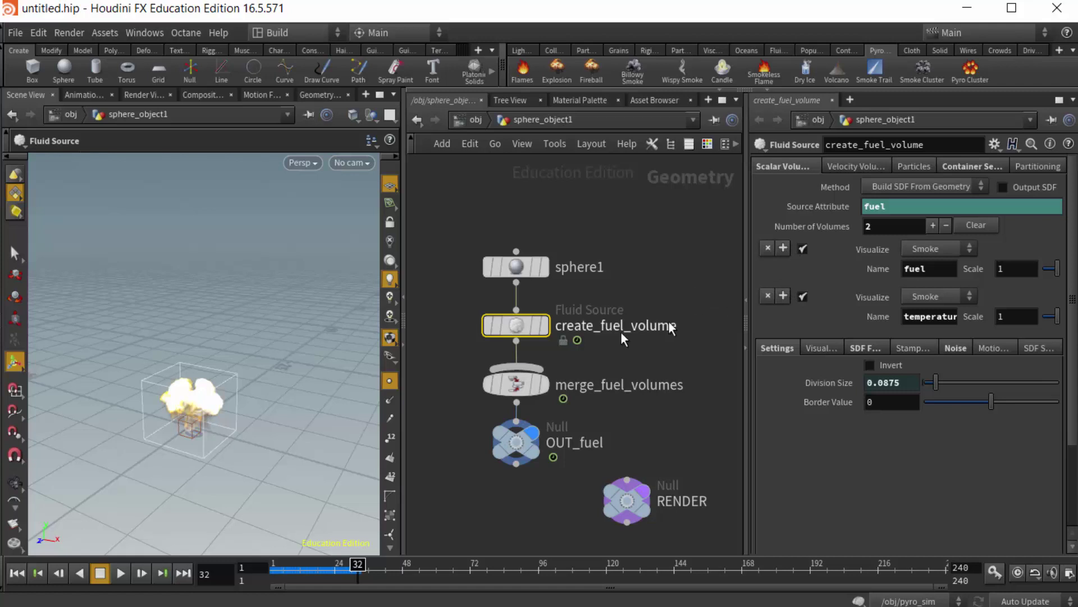
pyautogui.moveTo(523, 338)
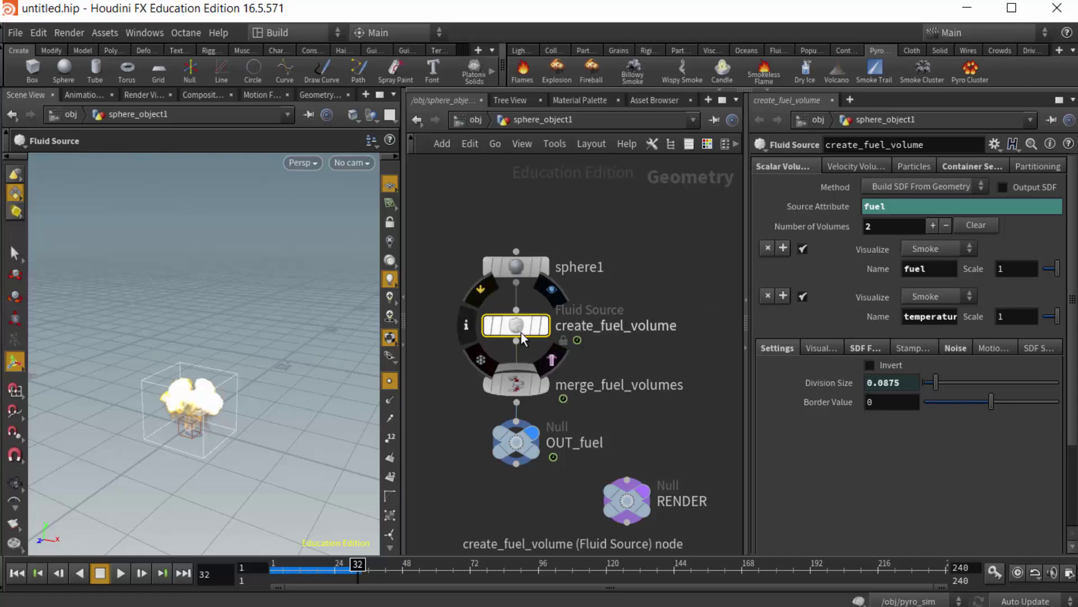
pyautogui.click(466, 332)
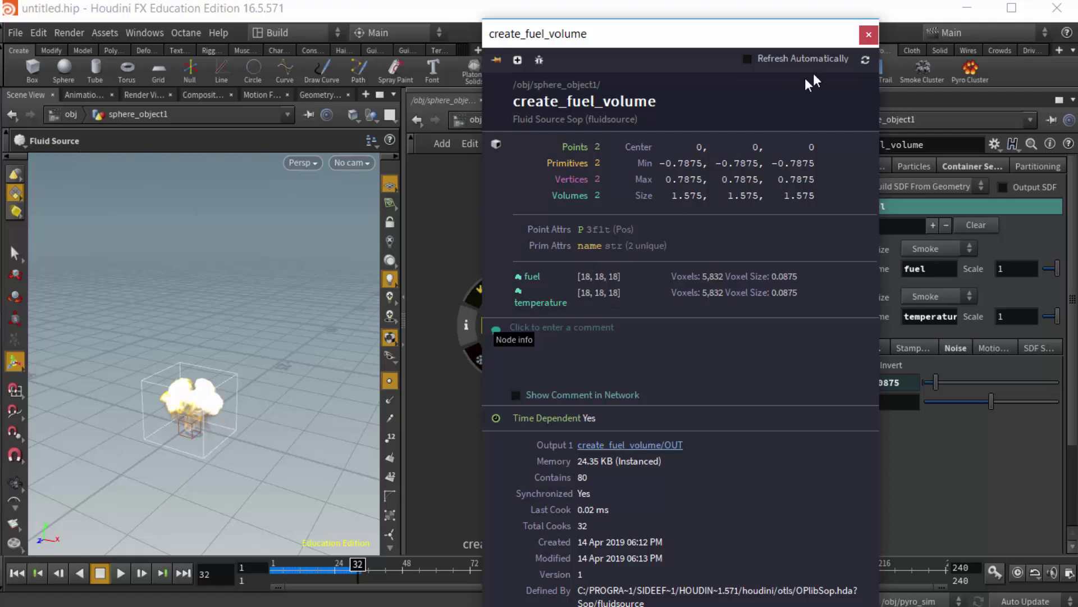
pyautogui.click(868, 37)
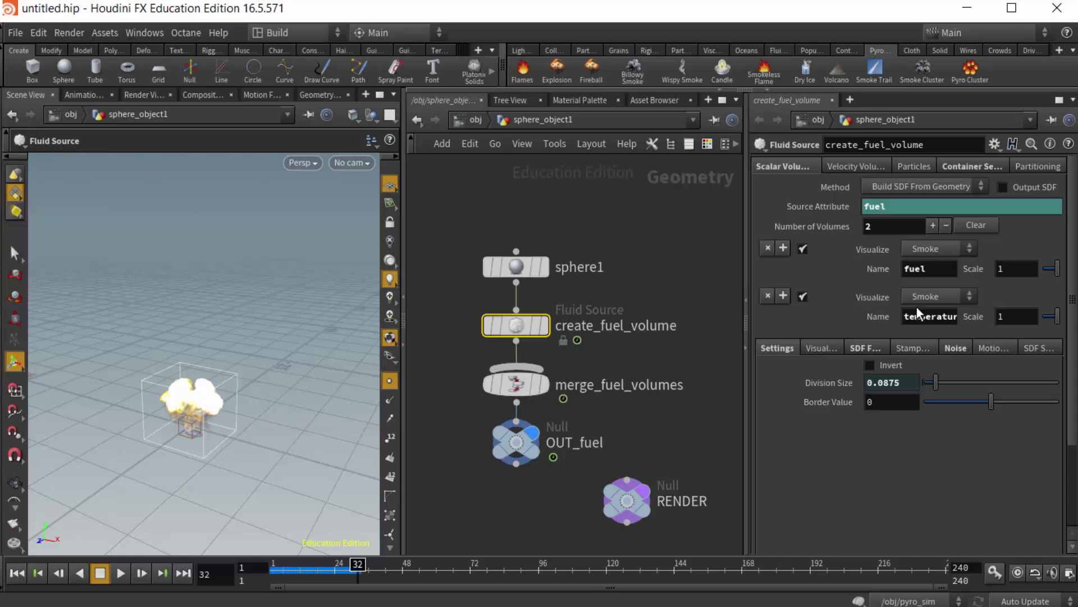
# Step: Highlight the fuel and temperature volume names in Houdini 16.5's source Name fields
pyautogui.moveTo(937, 270); pyautogui.dragTo(899, 271)
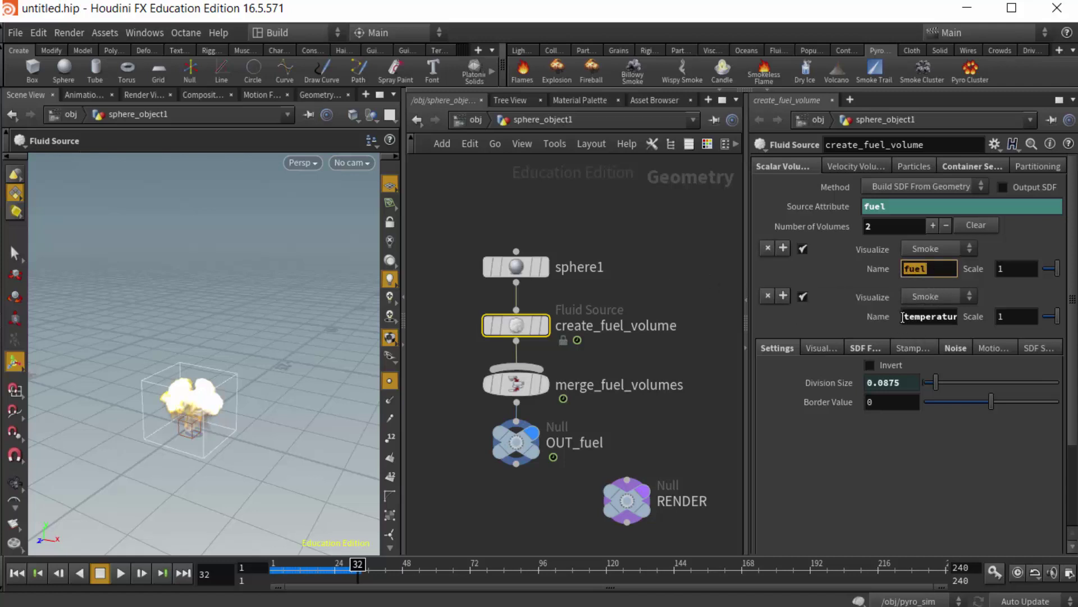
pyautogui.moveTo(905, 317); pyautogui.dragTo(972, 326)
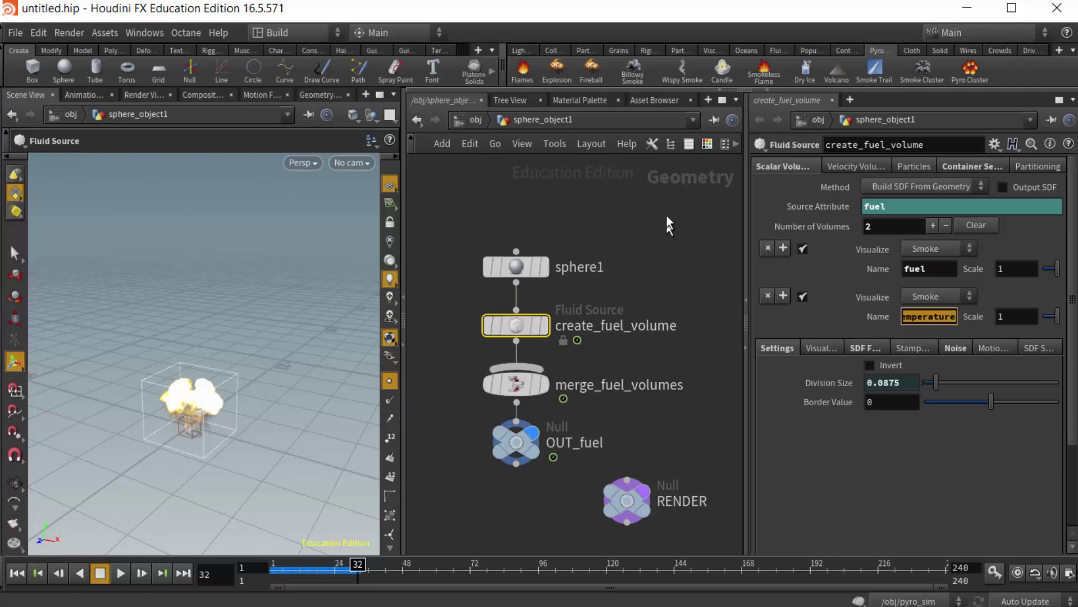
pyautogui.doubleClick(935, 269)
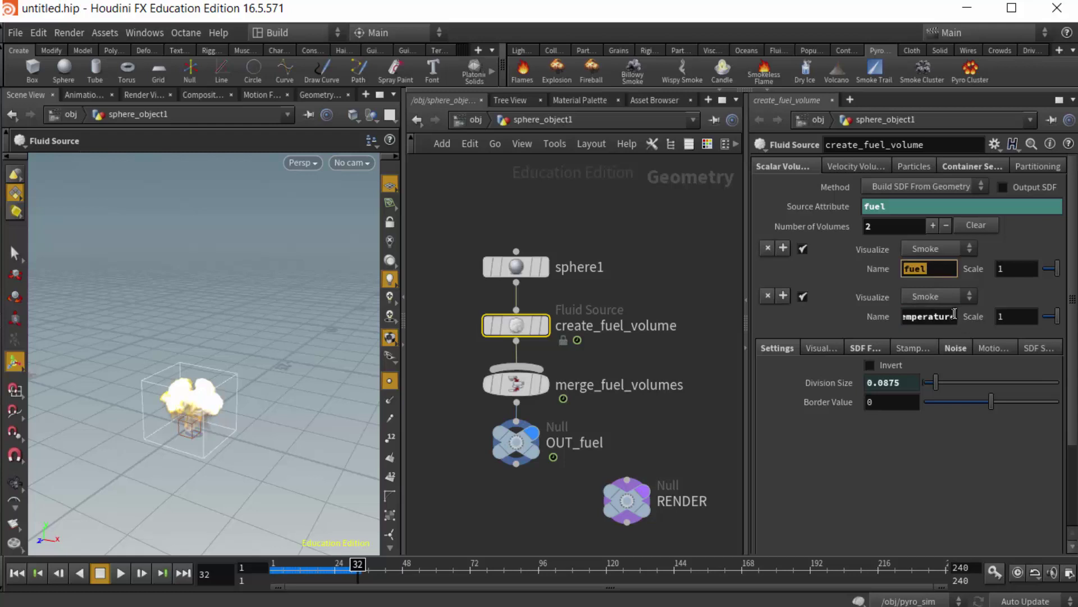
pyautogui.doubleClick(929, 317)
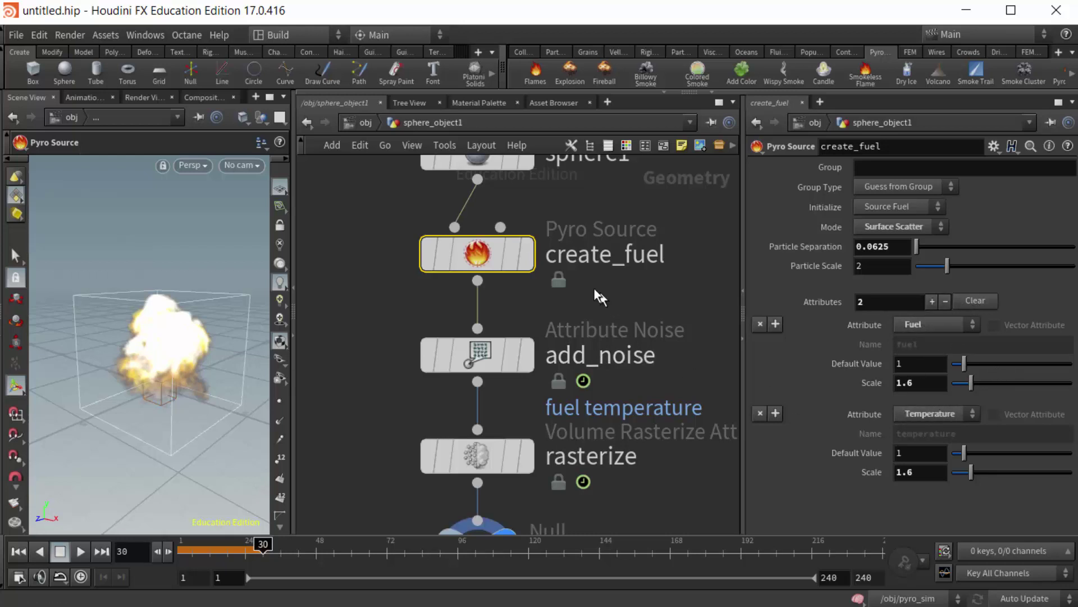
pyautogui.moveTo(488, 259)
pyautogui.click(358, 126)
pyautogui.scroll(3, 426, 313)
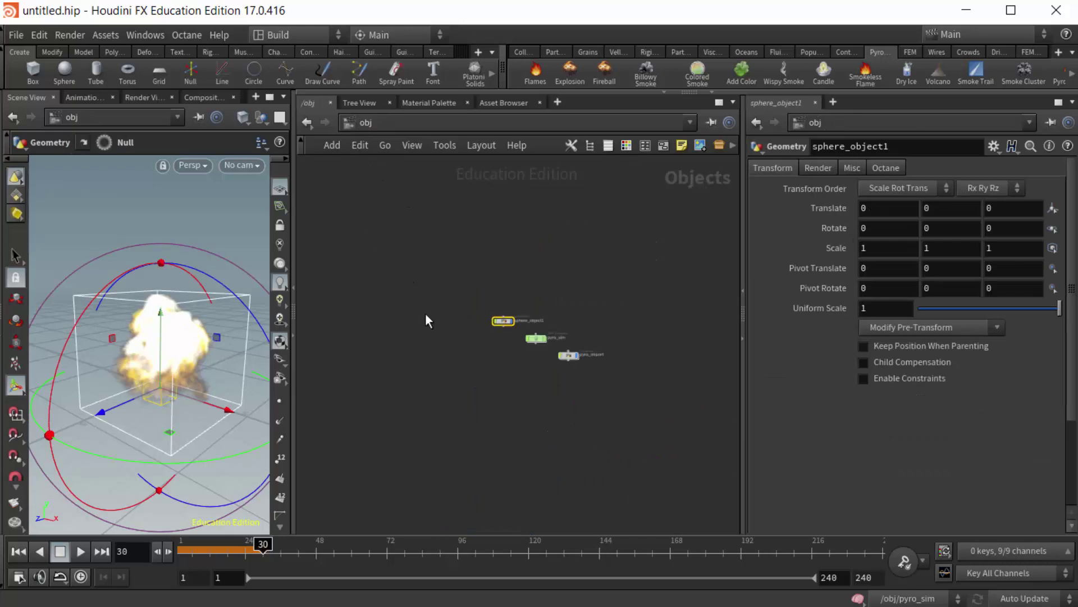
pyautogui.scroll(3, 596, 418)
pyautogui.moveTo(449, 368); pyautogui.dragTo(501, 387, button='middle')
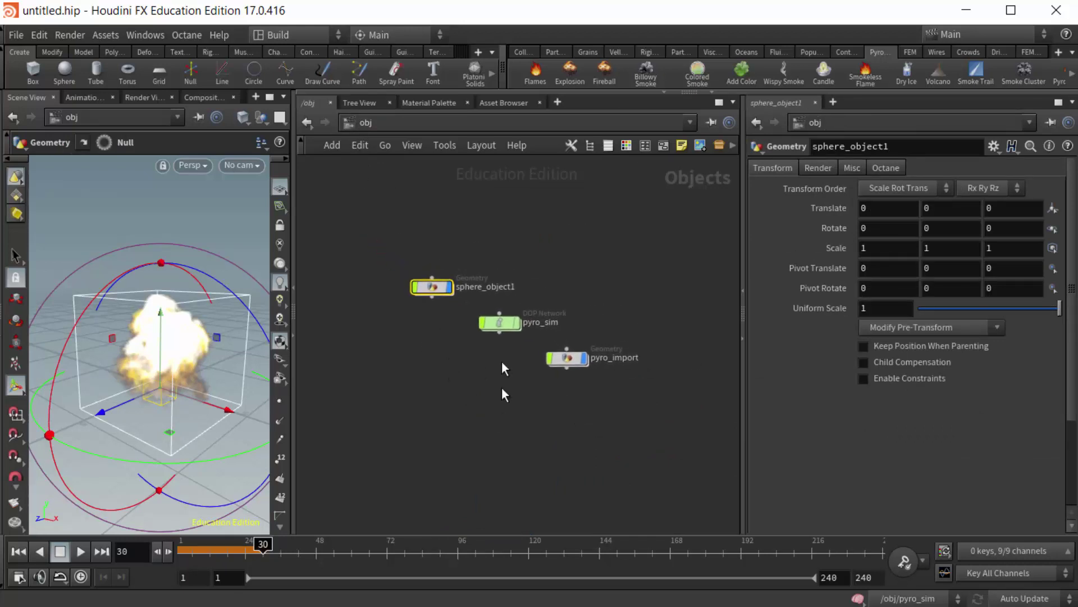
pyautogui.click(506, 325)
pyautogui.doubleClick(505, 325)
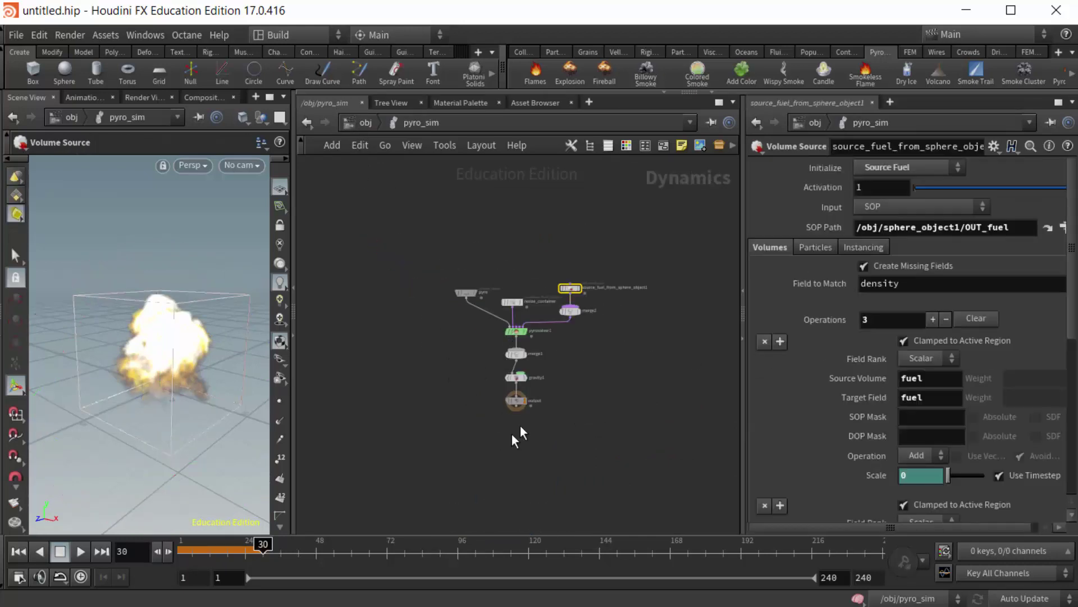
pyautogui.scroll(5, 568, 289)
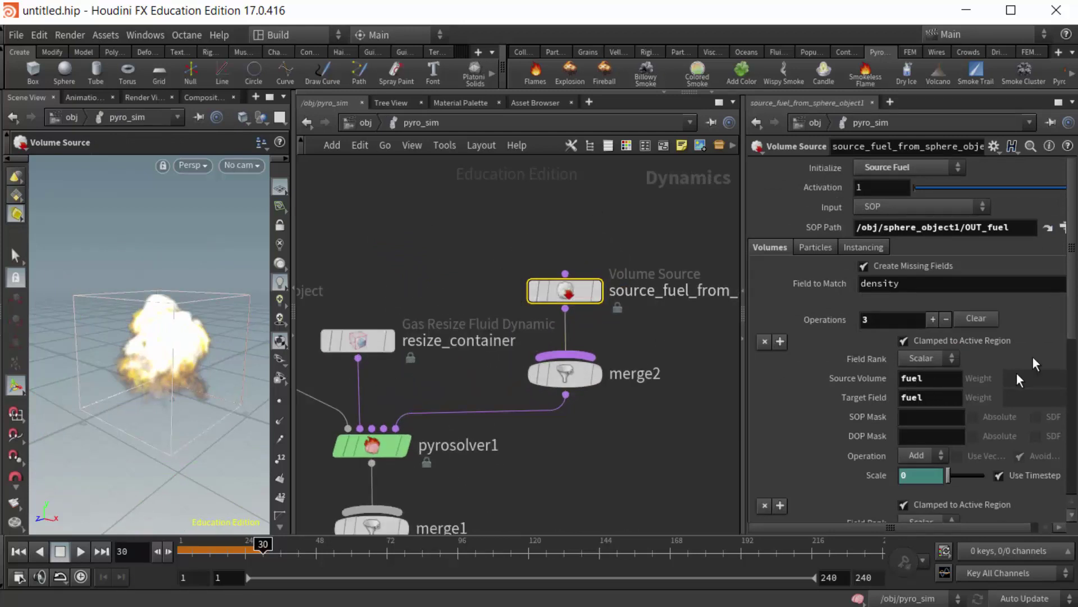
pyautogui.moveTo(1073, 308); pyautogui.dragTo(1075, 371)
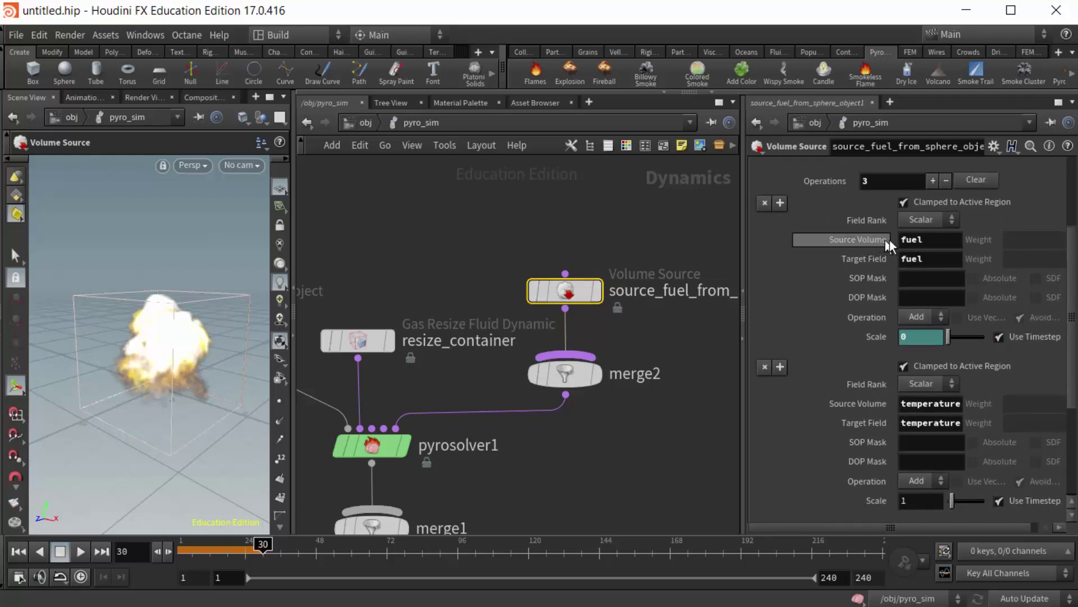
pyautogui.doubleClick(911, 239)
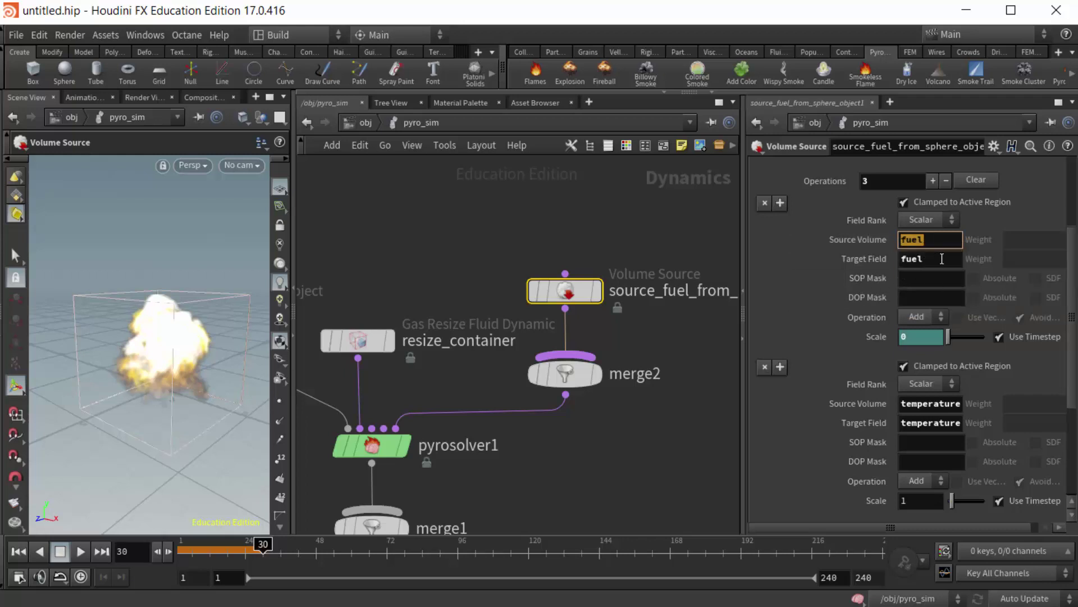
pyautogui.doubleClick(924, 260)
pyautogui.scroll(-1, 823, 345)
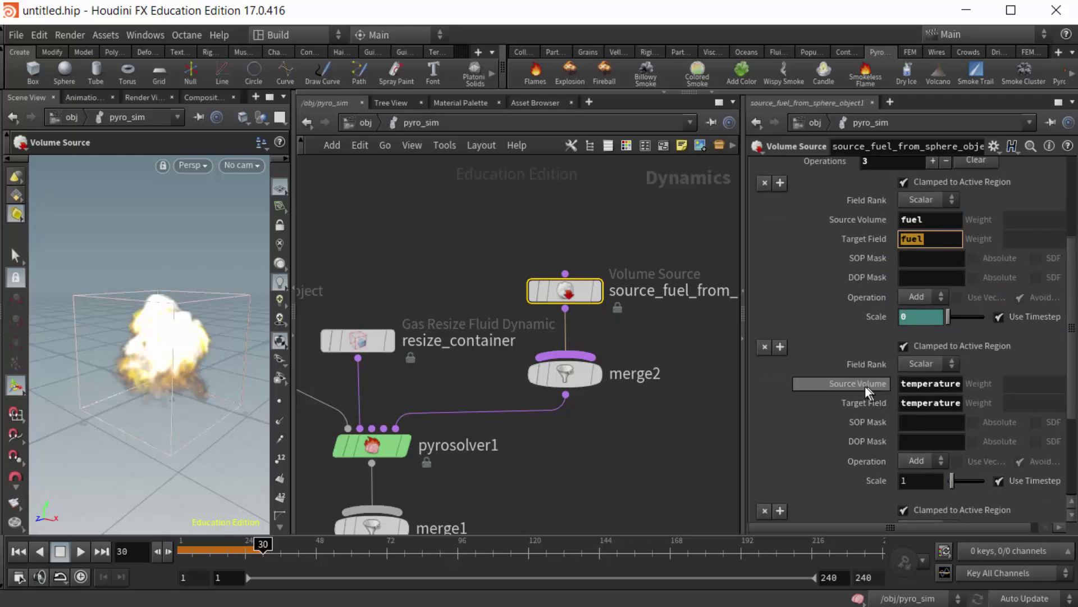
pyautogui.doubleClick(902, 382)
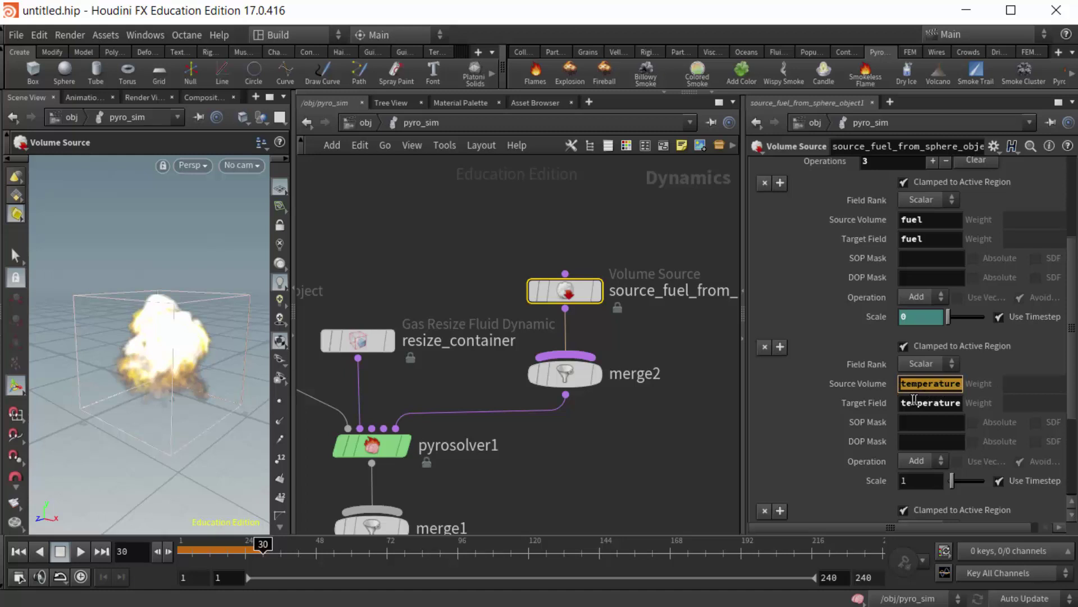
pyautogui.doubleClick(903, 402)
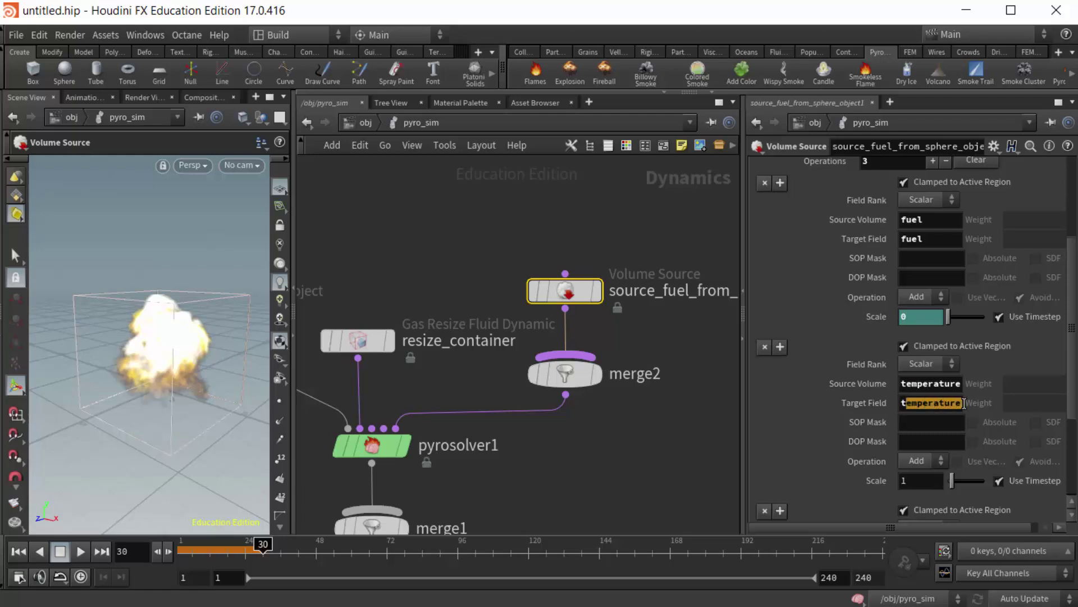
pyautogui.click(928, 403)
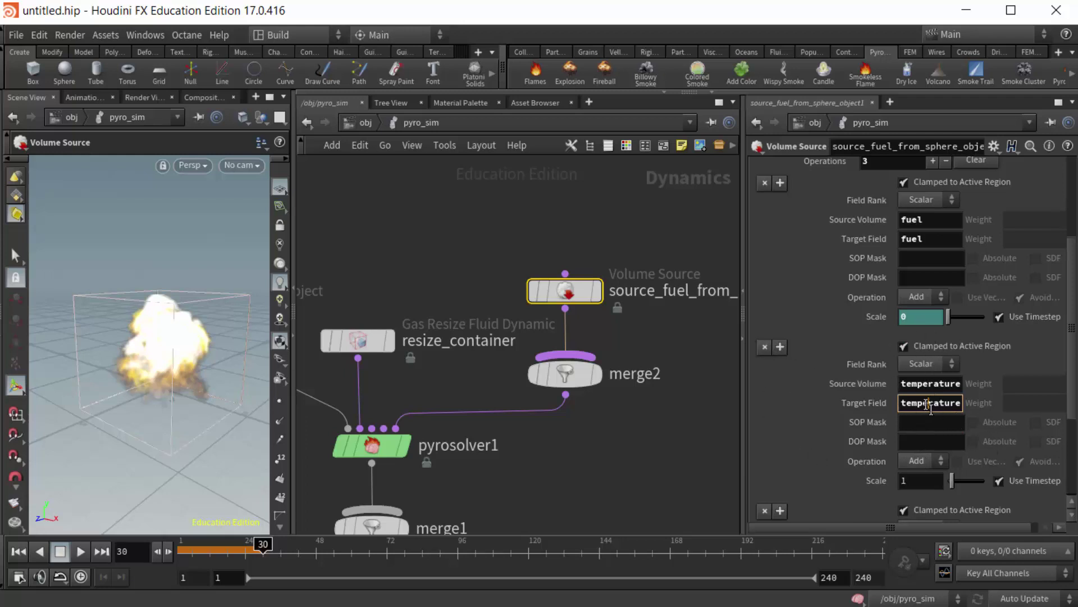
# Step: Reselect the fuel source volume name, then return from pyro_sim to the /obj level
pyautogui.doubleClick(929, 222)
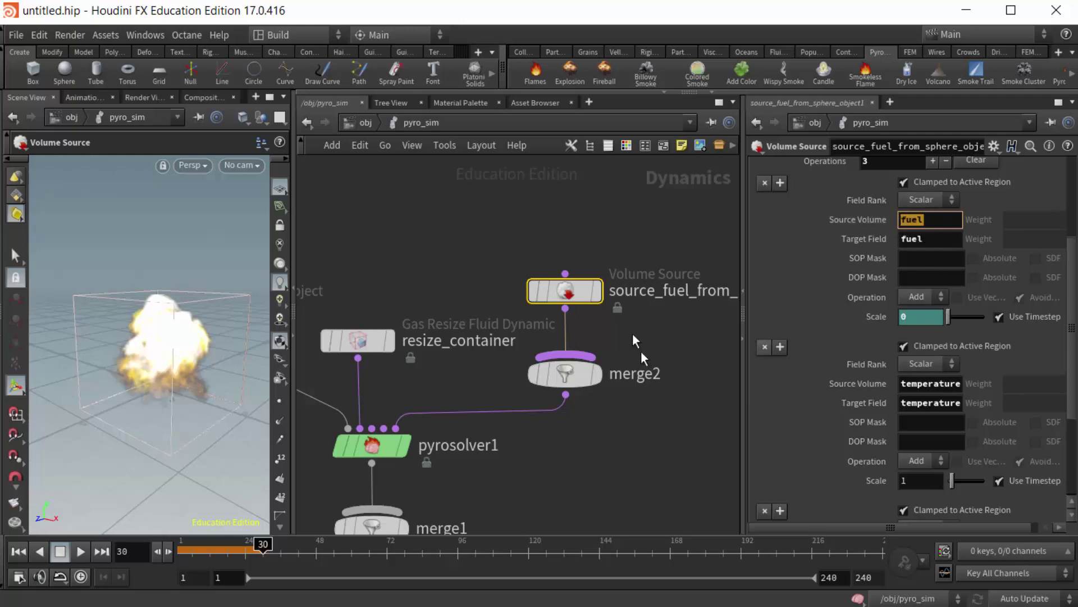
pyautogui.click(359, 122)
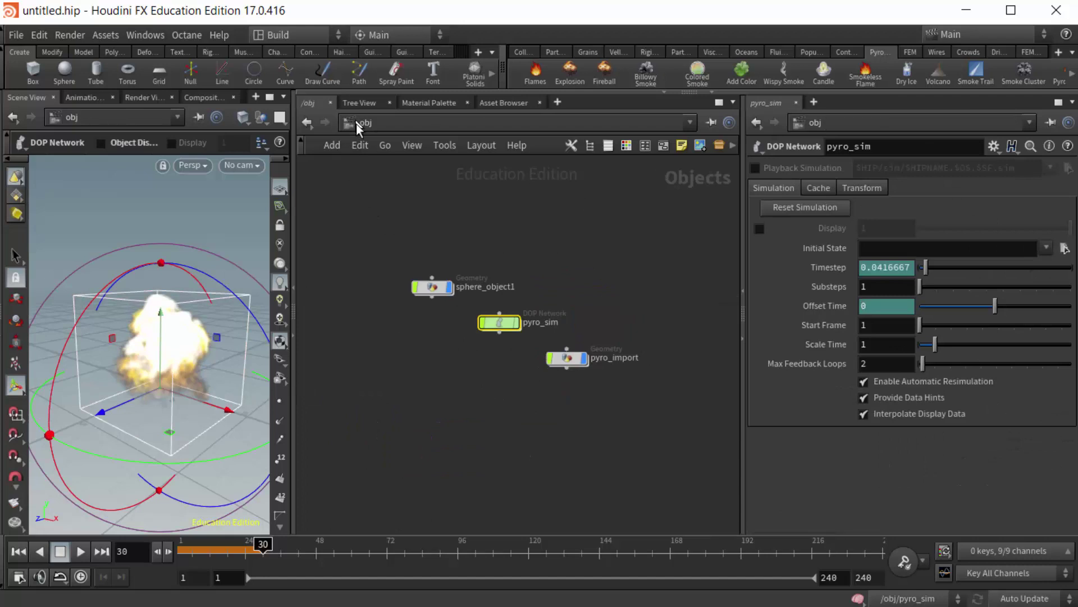
# Step: Inside sphere_object1, move sphere1 up above create_fuel
pyautogui.doubleClick(431, 287)
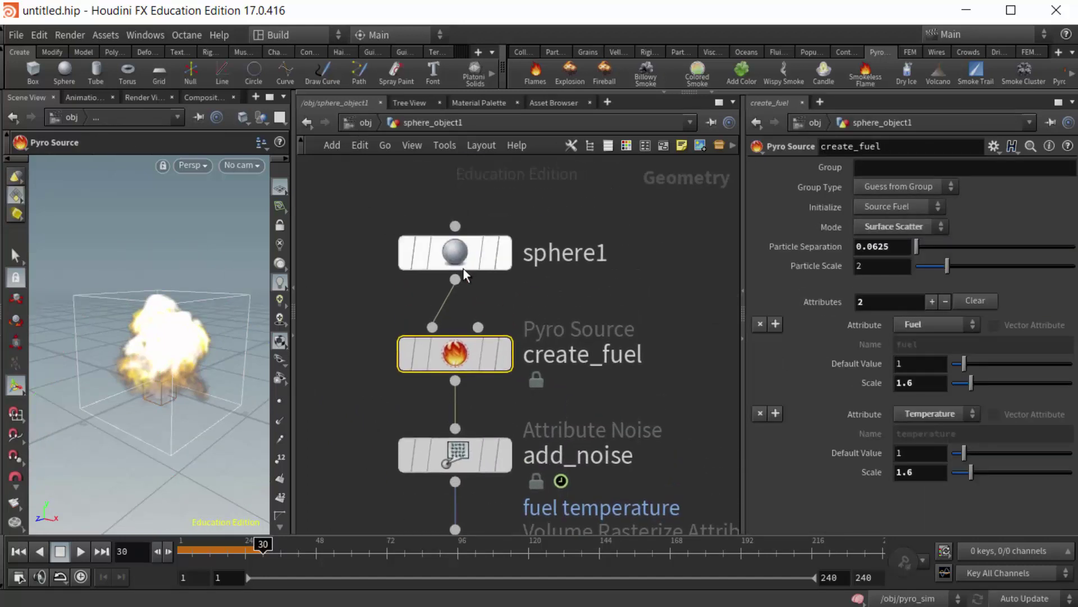
pyautogui.moveTo(453, 251); pyautogui.dragTo(416, 216)
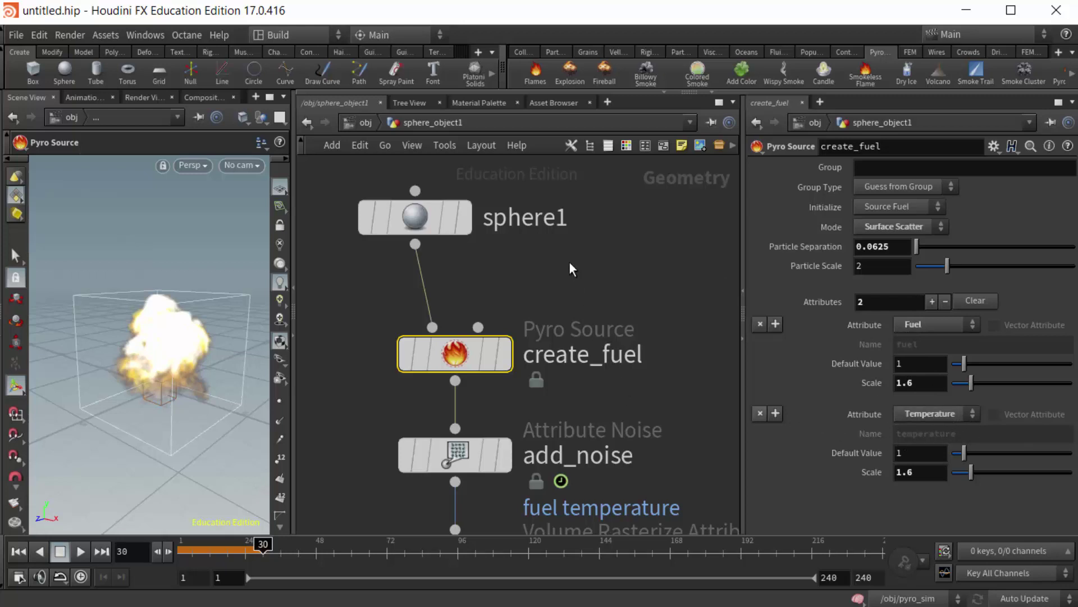
pyautogui.press('Tab')
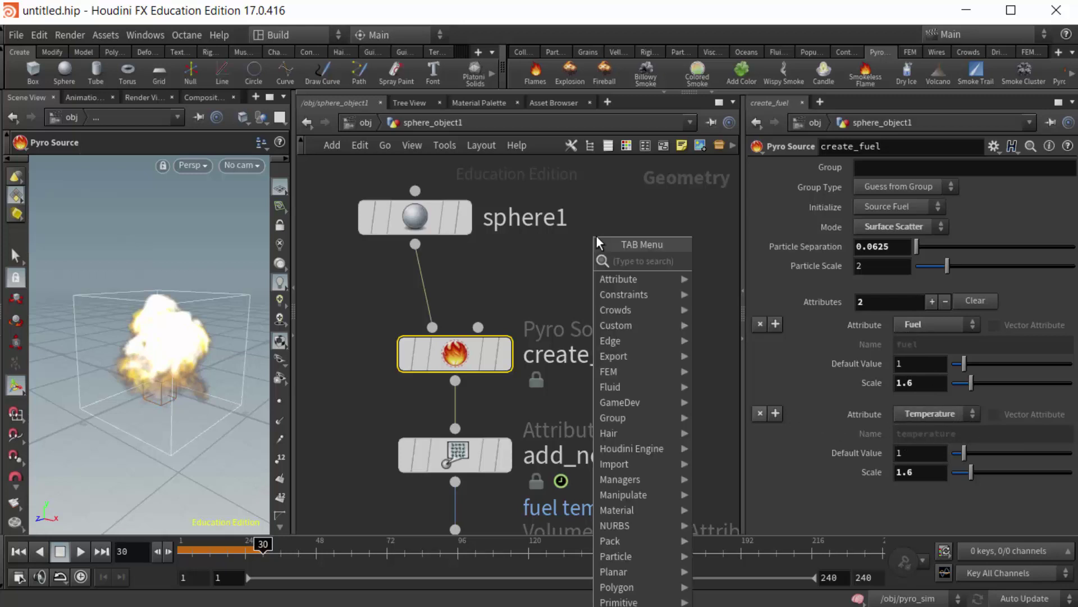
pyautogui.press('Escape')
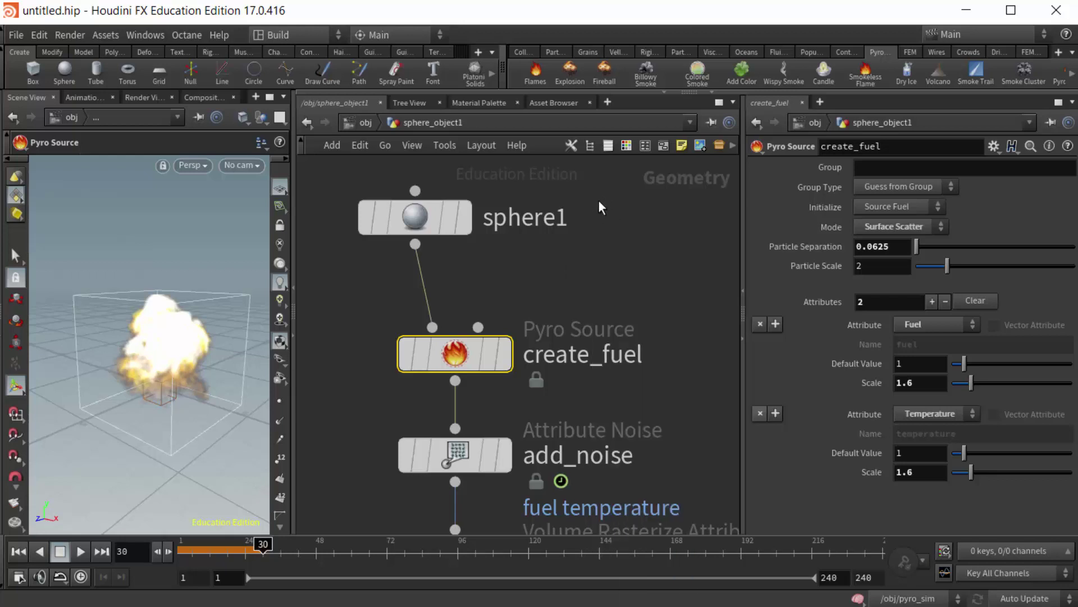
pyautogui.press('Tab')
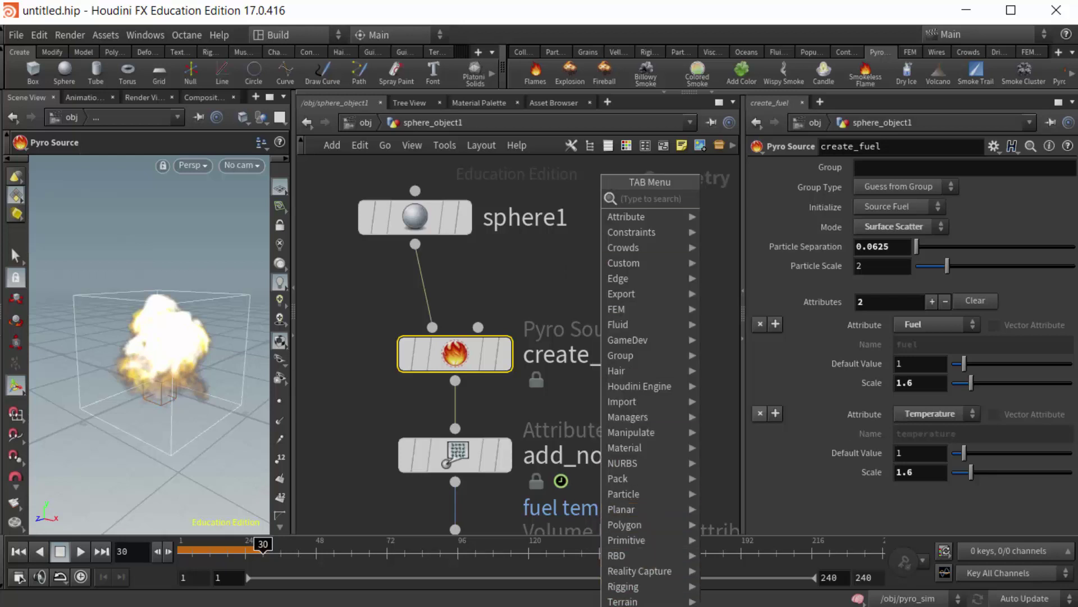
pyautogui.press('Escape')
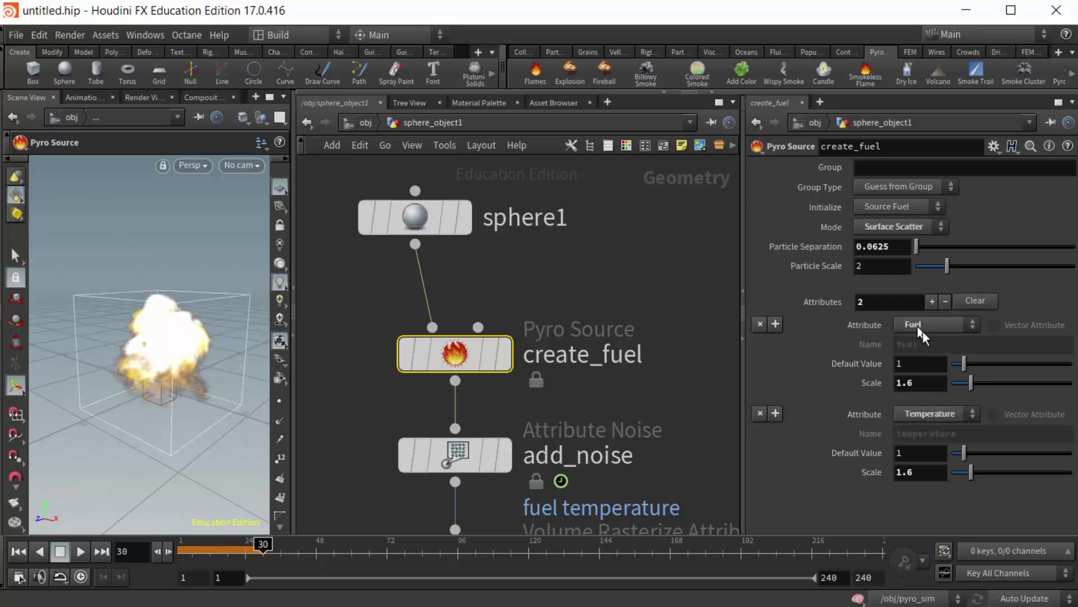
# Step: Check the Fuel attribute's type options, leave it as Fuel, and return to /obj
pyautogui.click(937, 325)
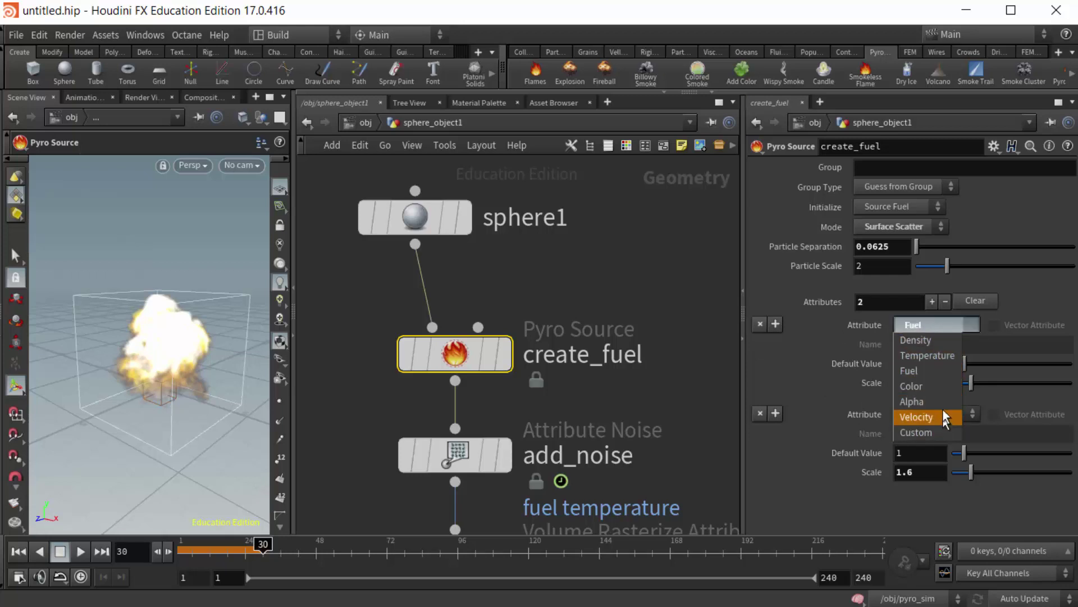
pyautogui.click(641, 273)
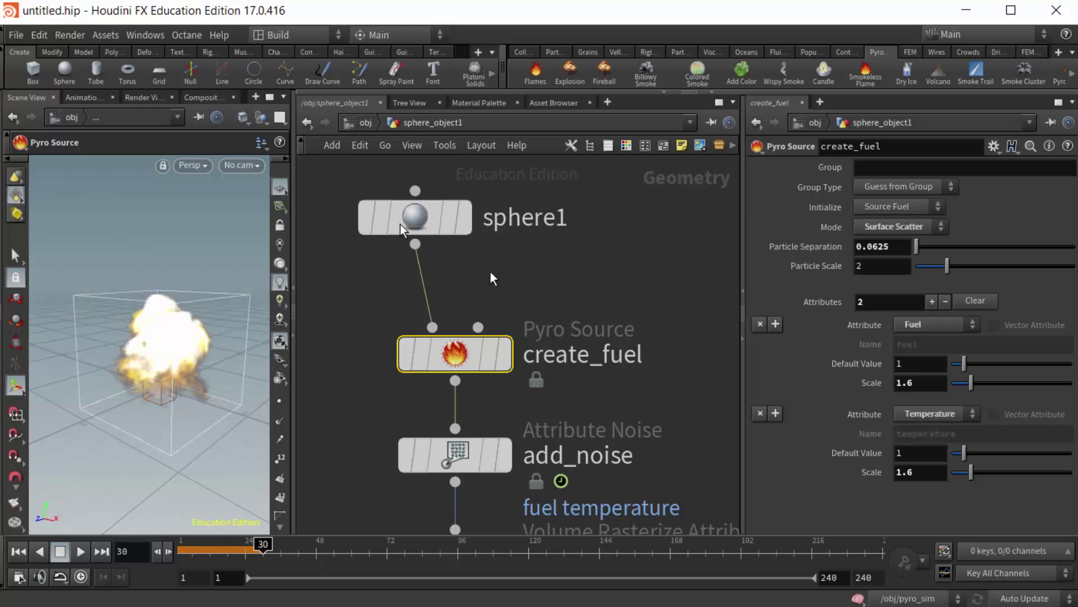
pyautogui.click(365, 122)
# Step: Zoom into the object network and shift pyro_sim slightly to the right
pyautogui.scroll(3, 491, 320)
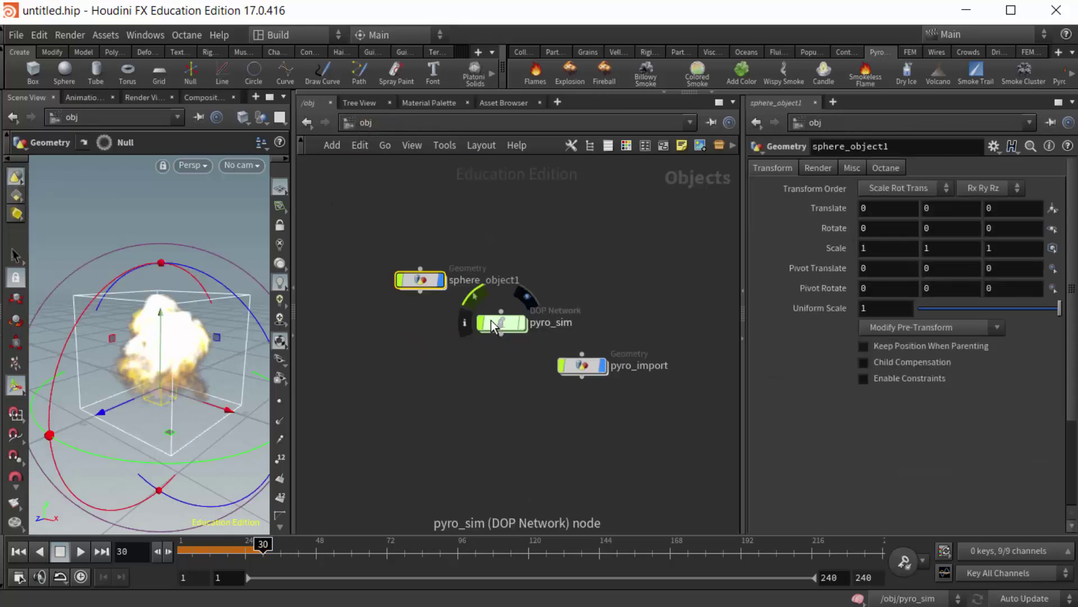
pyautogui.moveTo(490, 329)
pyautogui.mouseDown()
pyautogui.moveTo(469, 329)
pyautogui.moveTo(510, 330)
pyautogui.mouseUp()
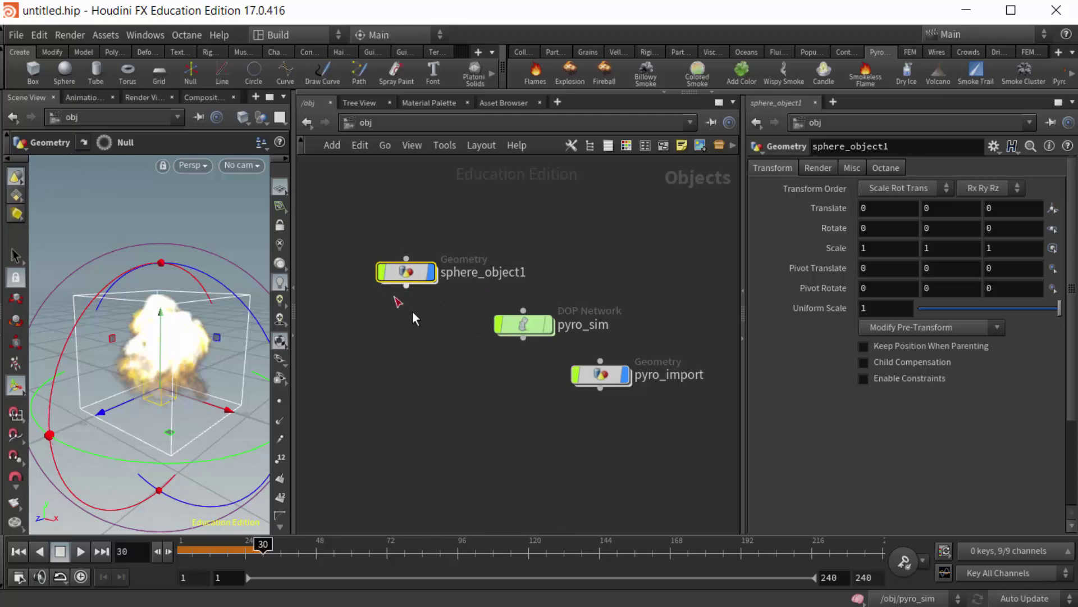
pyautogui.moveTo(460, 248)
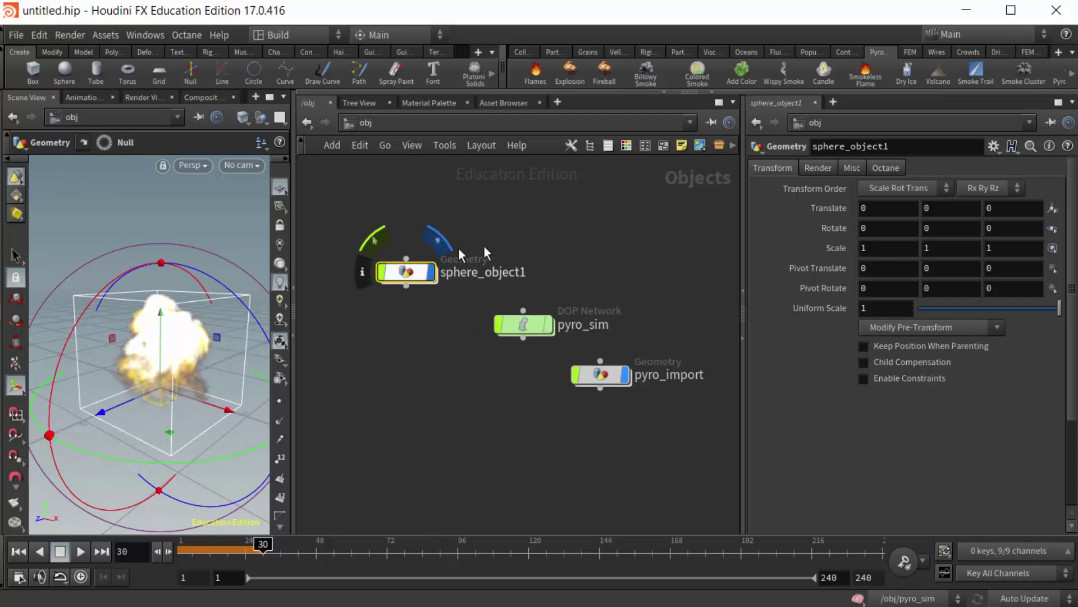
pyautogui.moveTo(521, 334)
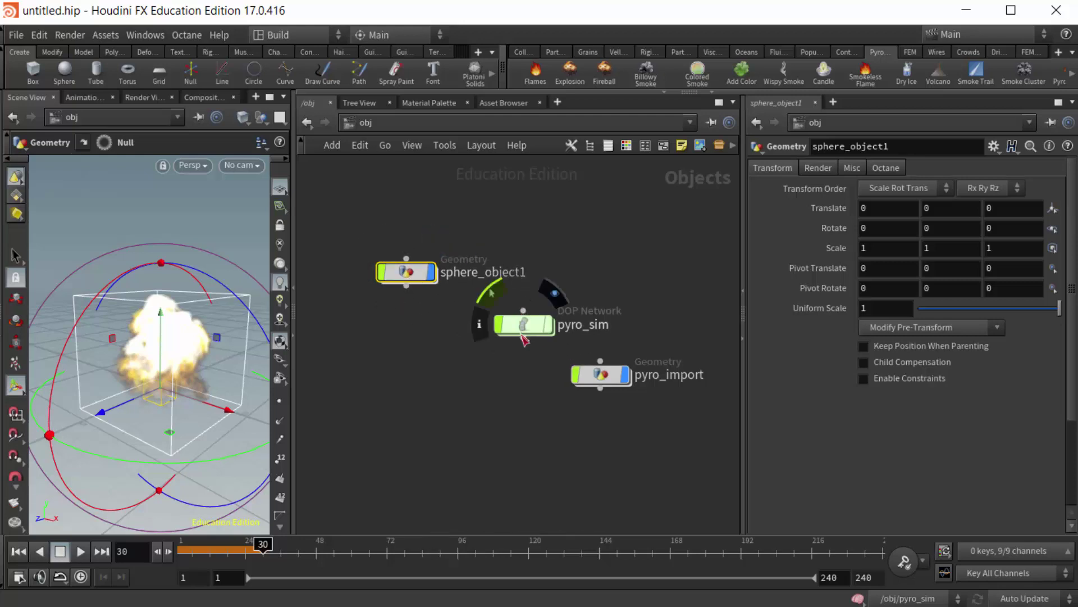